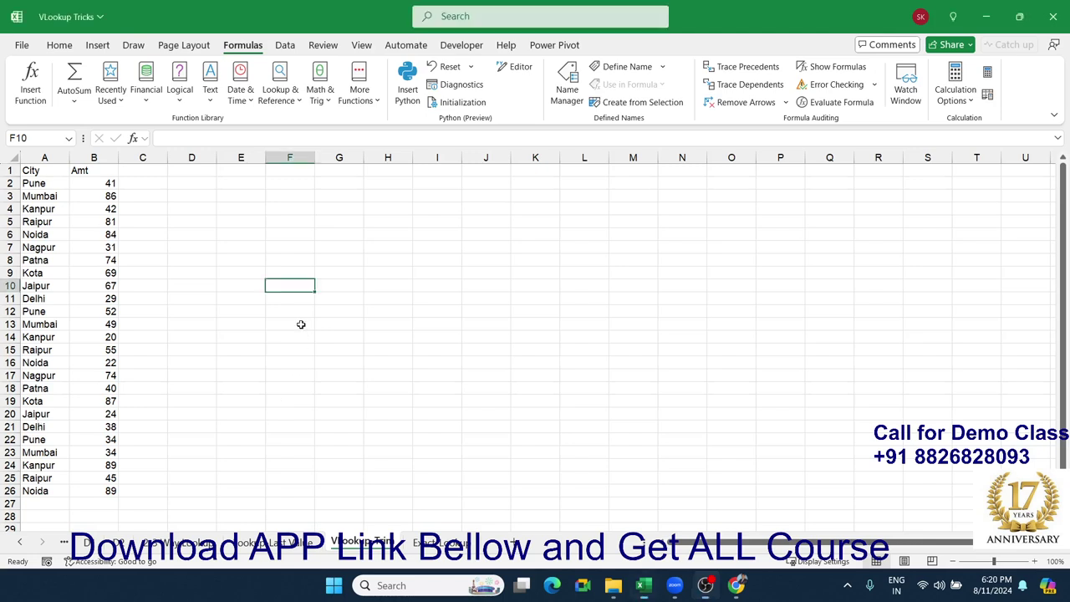
Step: Rename the city Noida in A6 to Hajipur
click(64, 282)
click(66, 235)
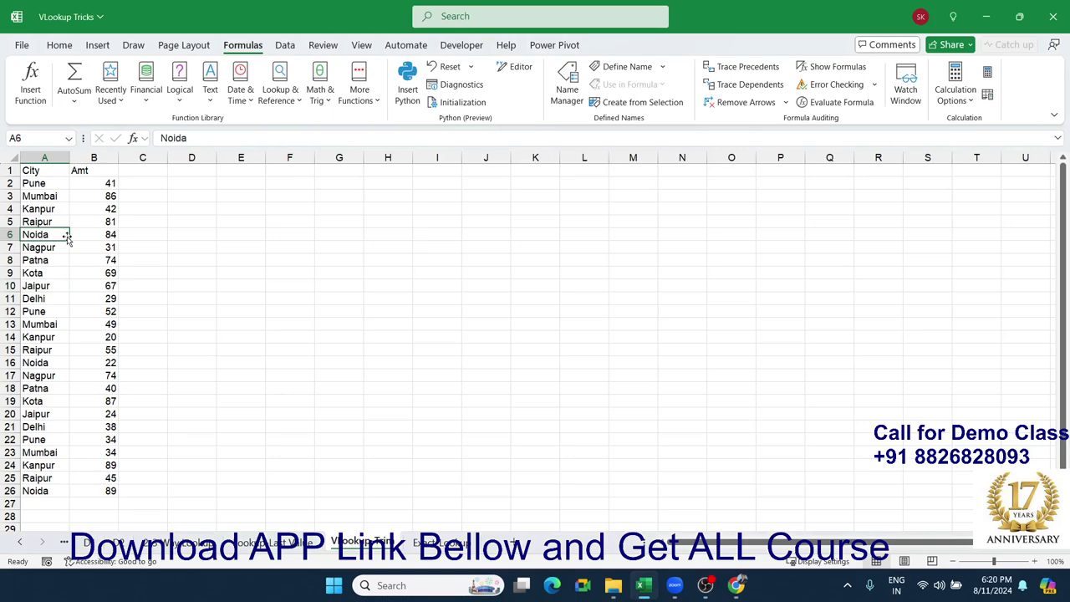
text(Ha)
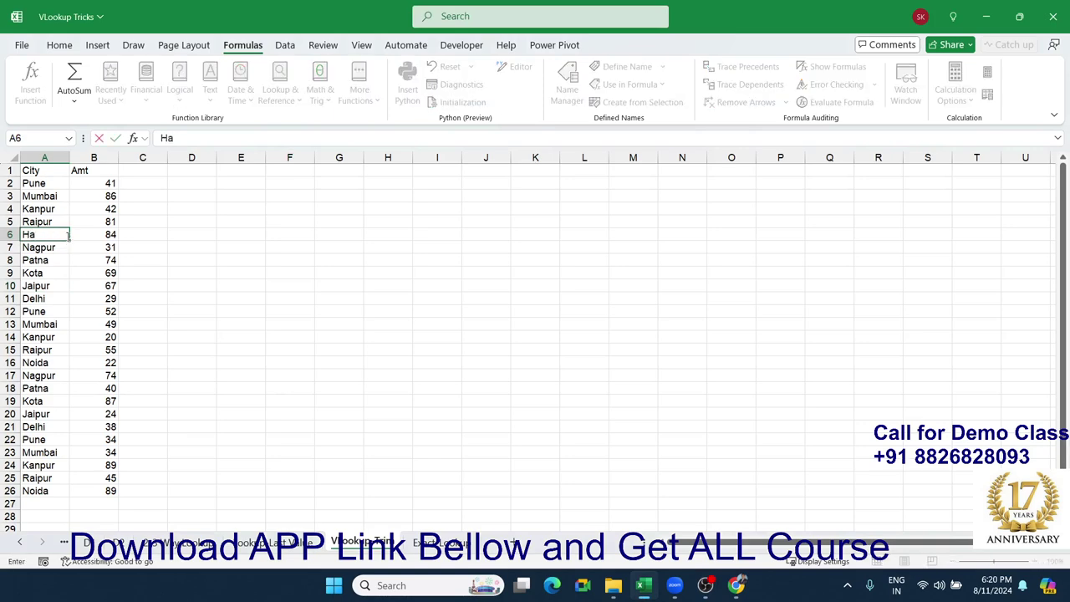
text(jipur)
click(60, 297)
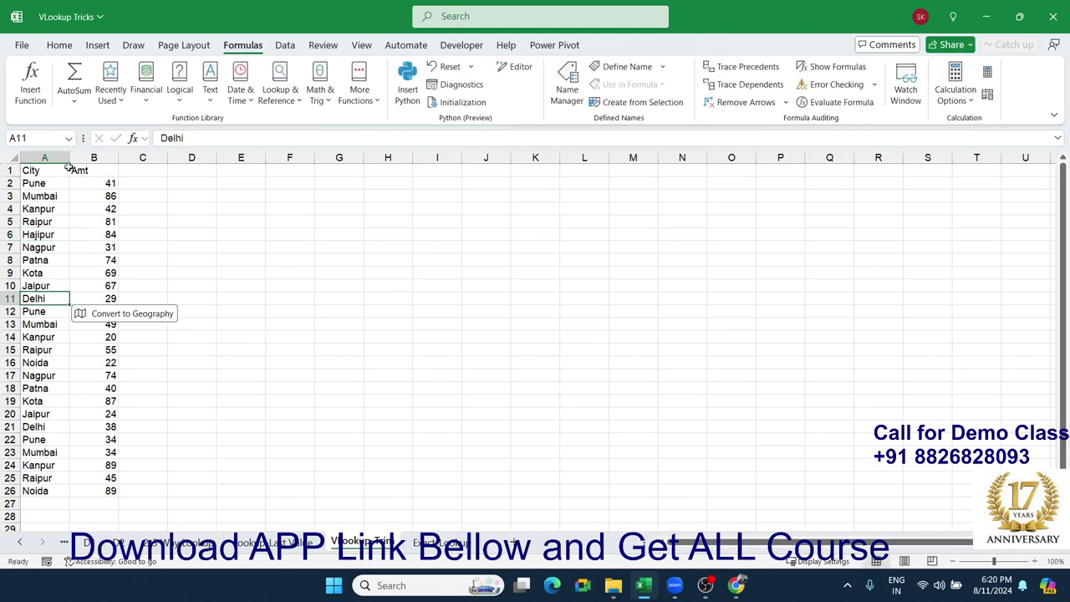
Step: Enter Hajipur in F6 as the value to look up
click(274, 235)
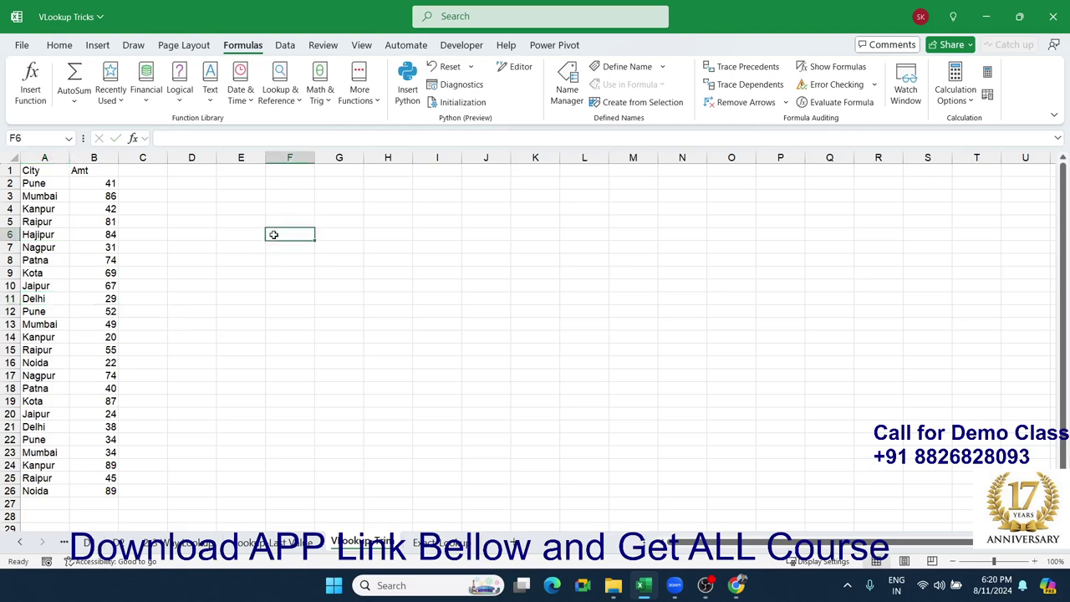
text(Haji)
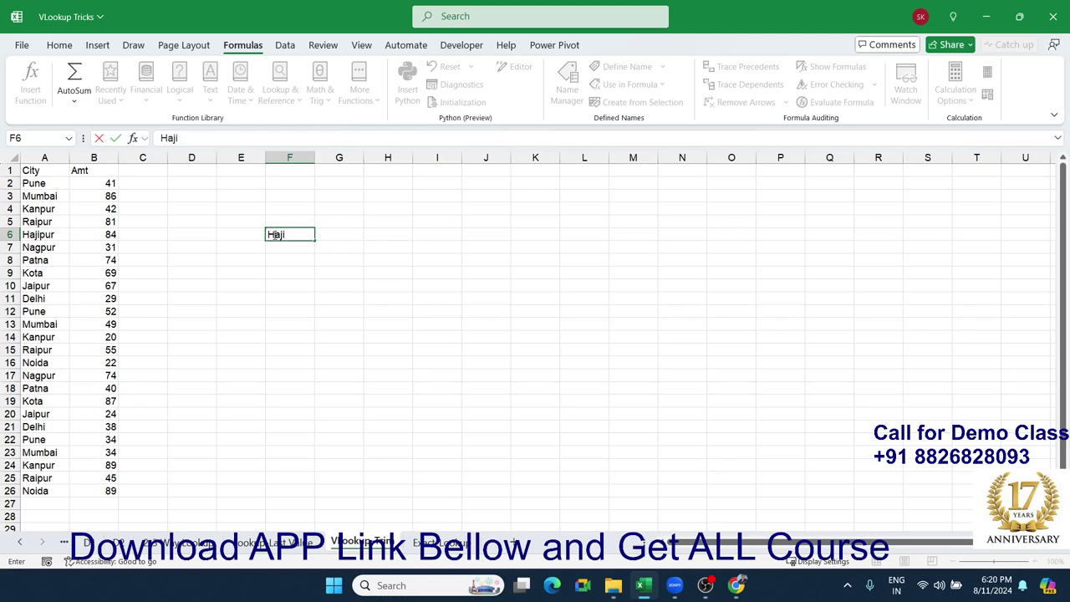
text(pur)
key(Tab)
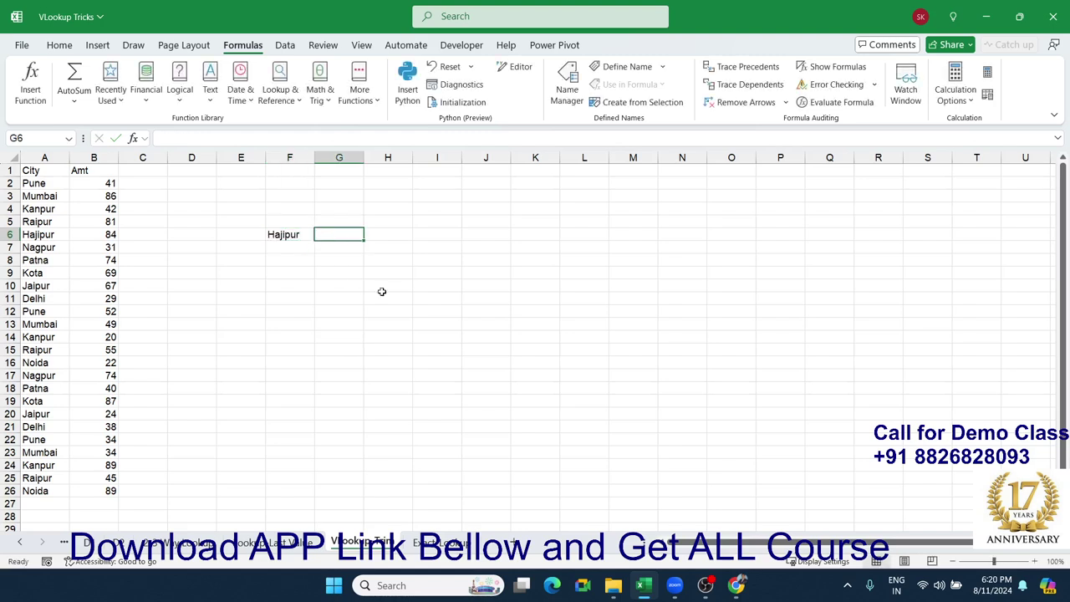
Step: Enter =VLOOKUP(F6,A:B,2,0) in G6, which returns #N/A for Hajipur
text(=vl)
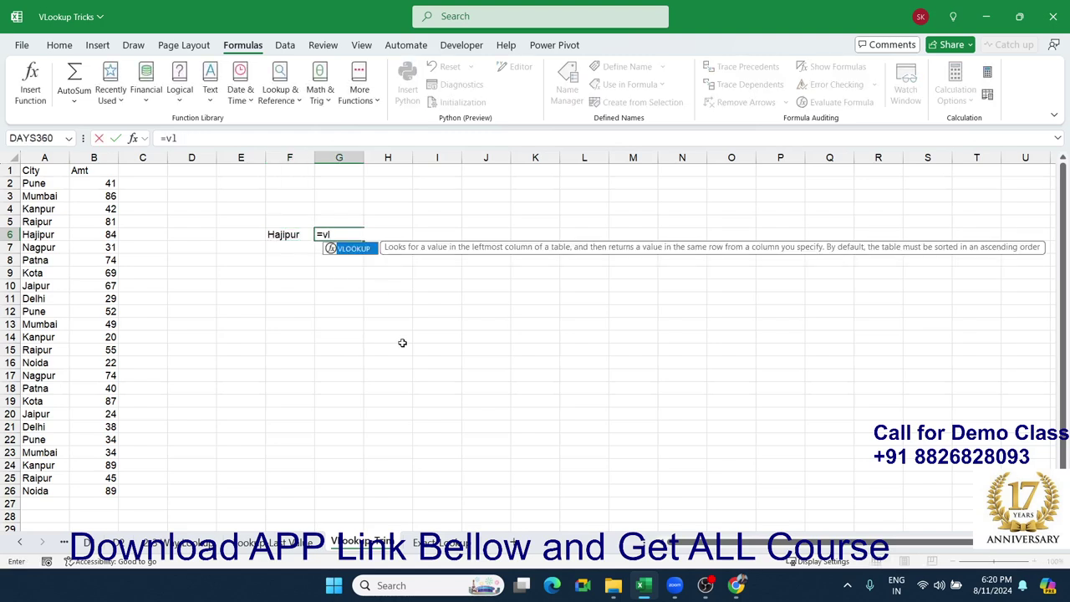
key(Tab)
key(Left)
text(,)
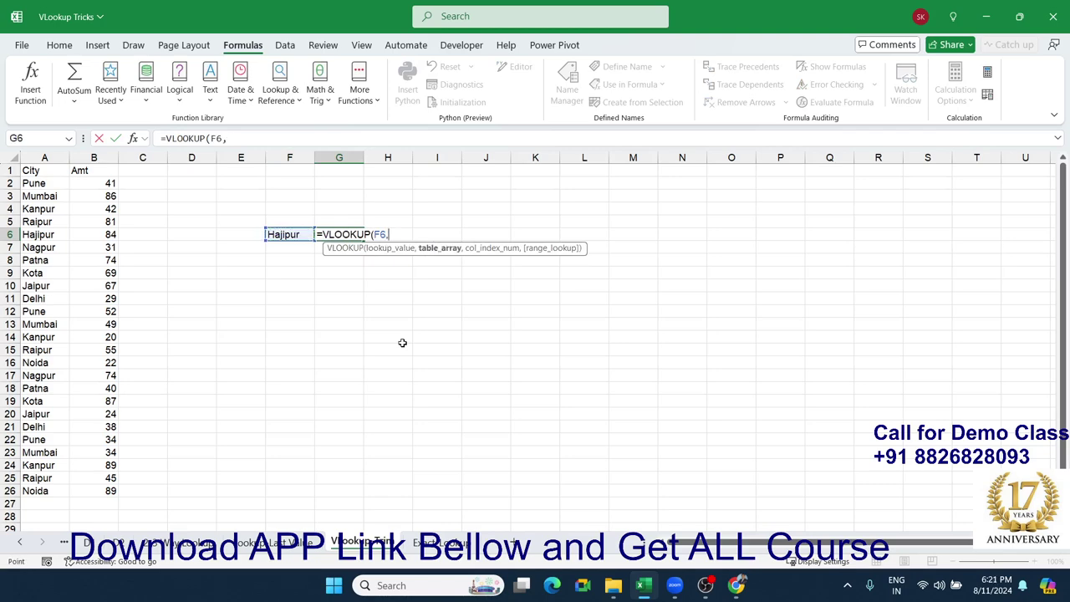
key(Left)
key(Left)
key(Left)
key(Left)
key(Left)
key(Left)
key(ctrl+space)
key(shift+Right)
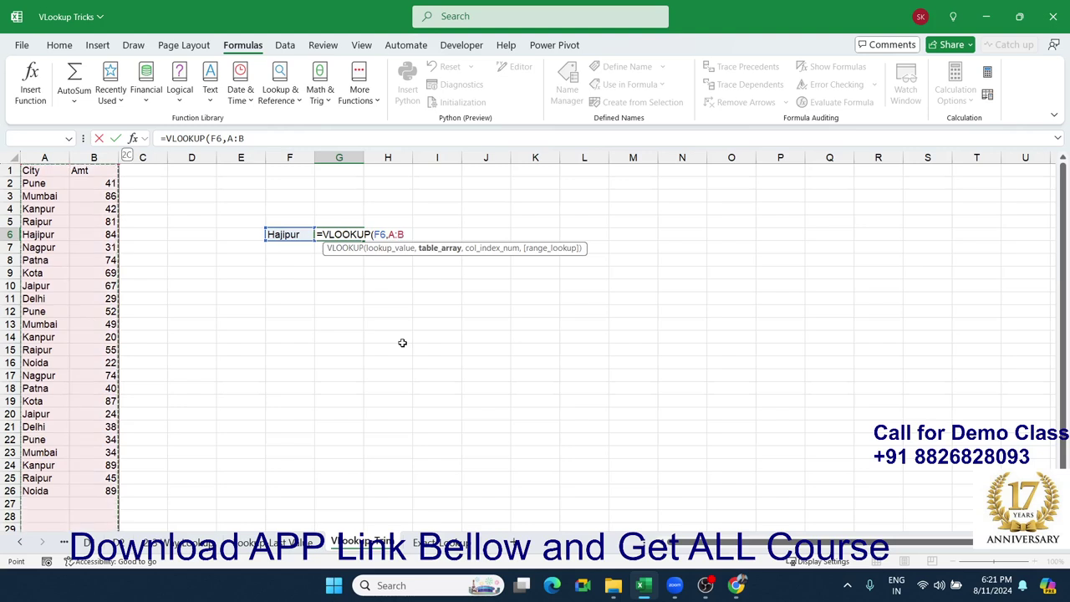
text(,2,0)
key(Return)
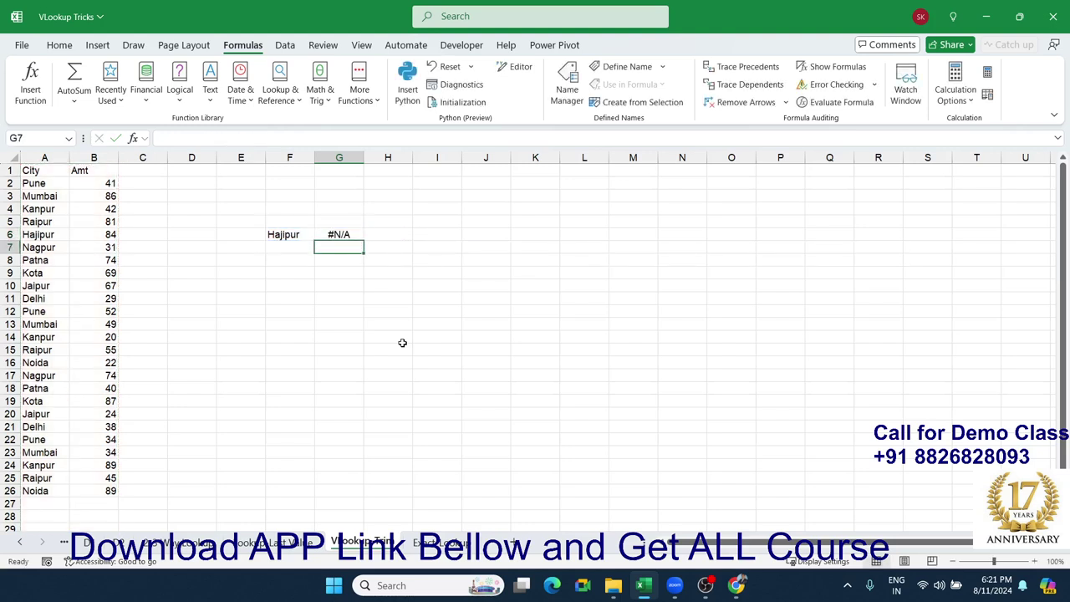
key(Up)
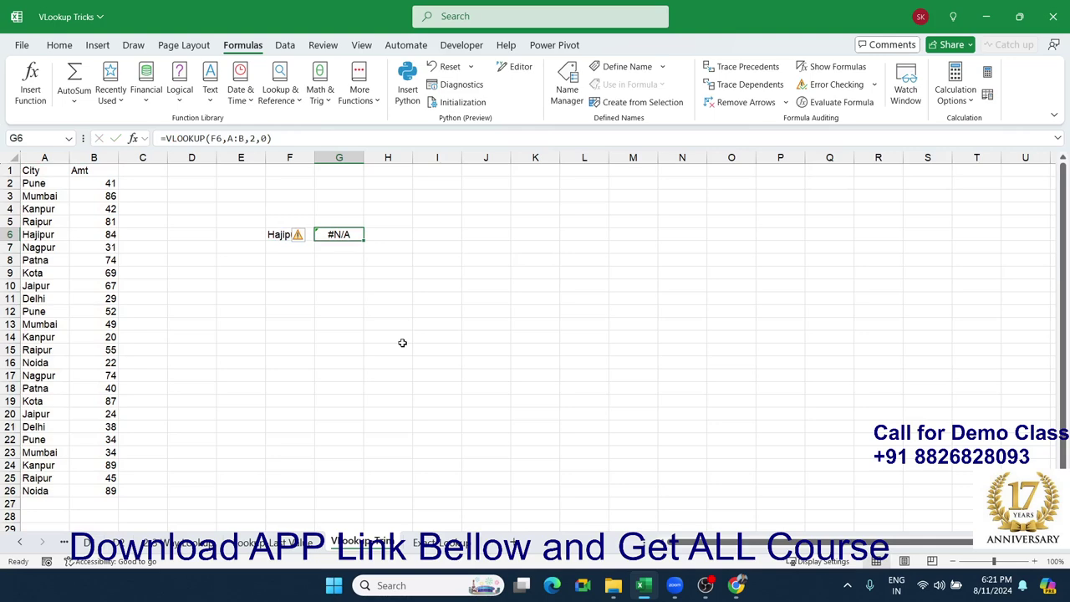
Step: Insert a blank column A before the city list
key(Left)
key(Left)
key(Left)
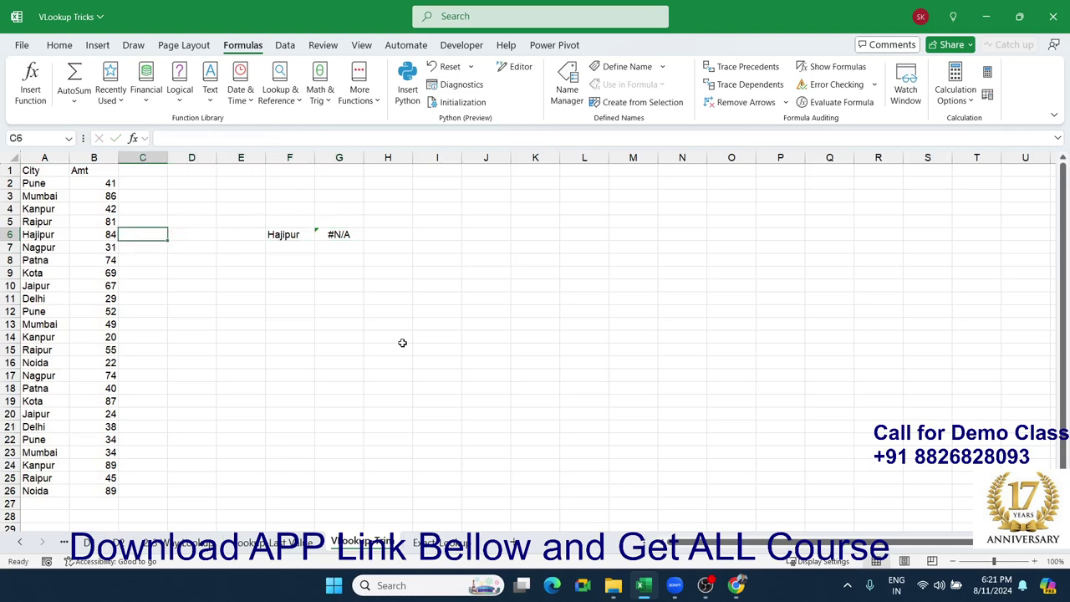
key(Left)
key(Left)
key(ctrl+space)
key(ctrl+plus)
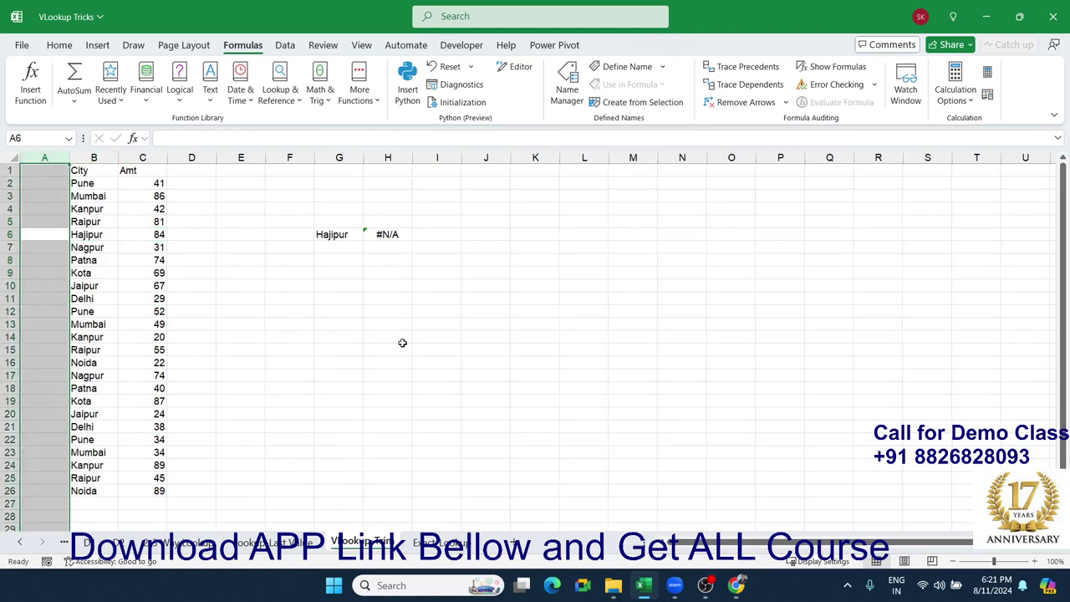
Step: Enter =TRIM(B2) in A2 to clean the first city name
key(Up)
key(Up)
key(Up)
key(Up)
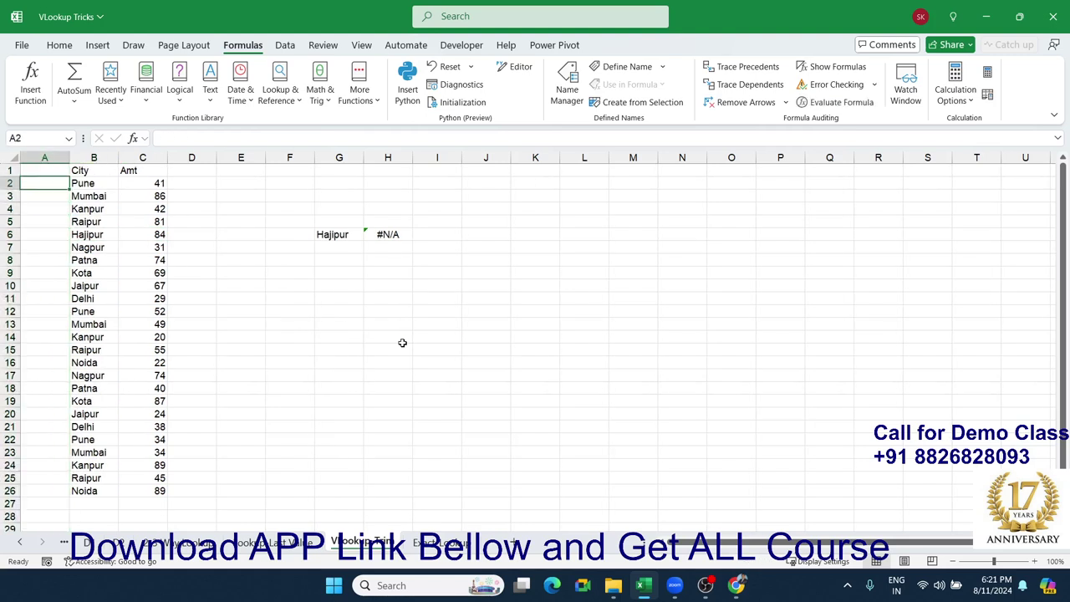
text(=tri)
key(Tab)
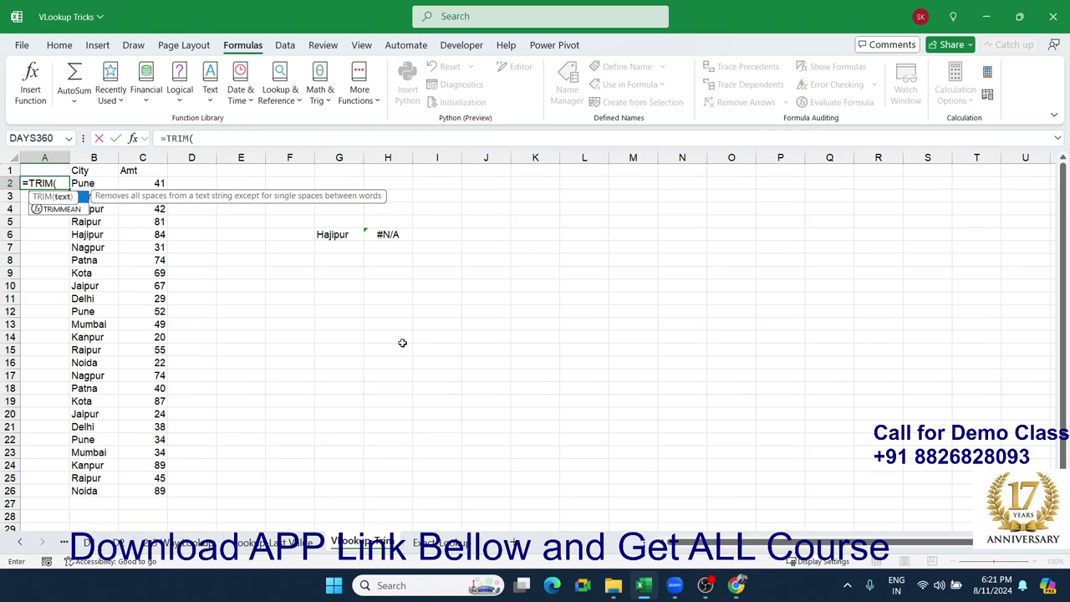
key(Right)
key(Return)
Step: Fill the TRIM formula down from A2 to A26
key(Right)
key(ctrl+Down)
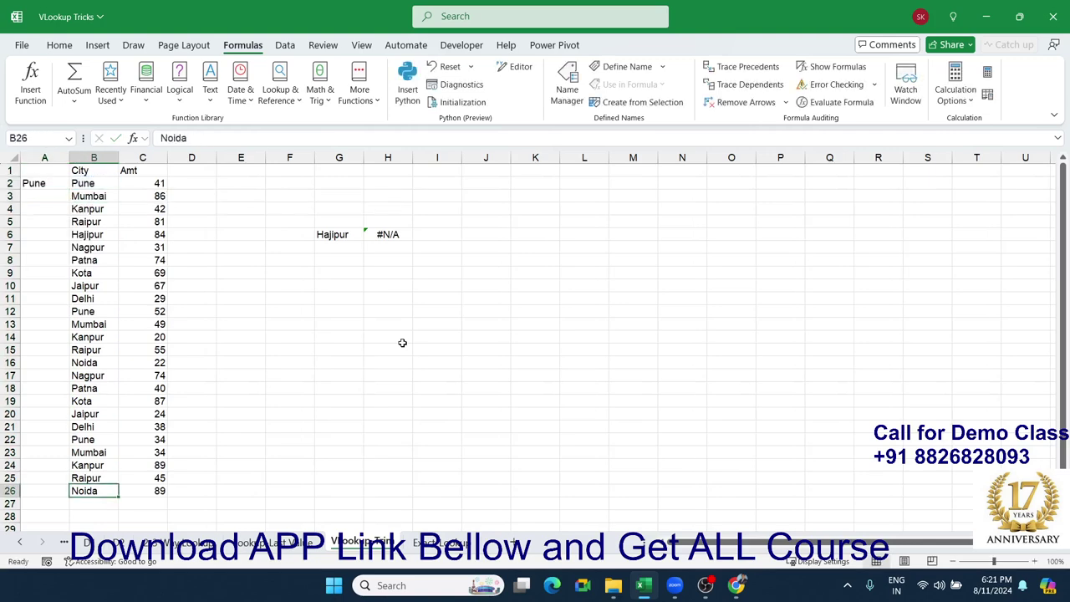
key(Left)
key(ctrl+shift+Up)
key(ctrl+d)
key(Right)
key(Right)
key(Right)
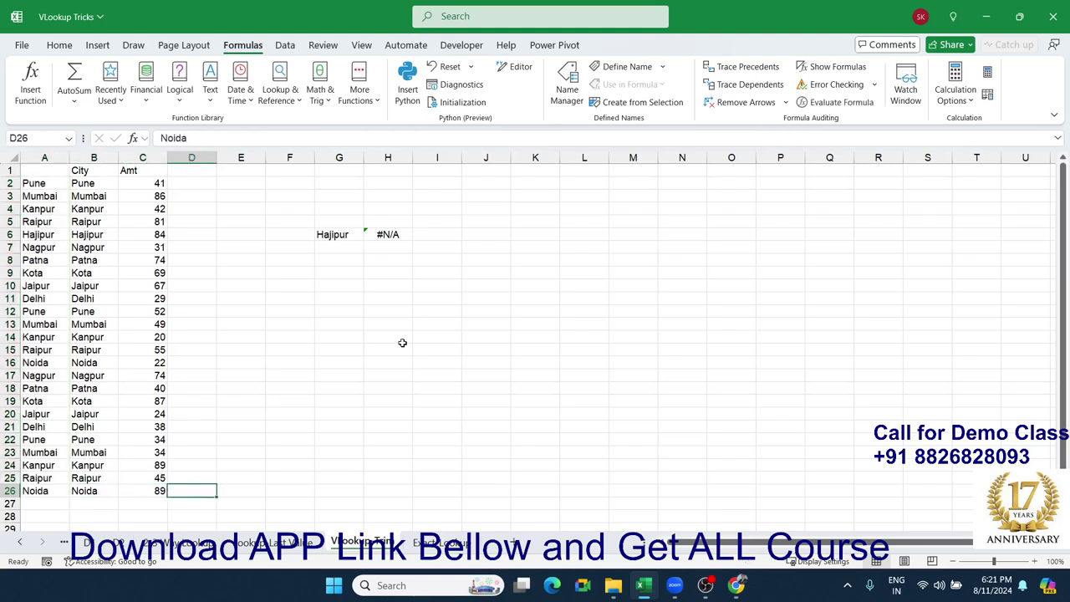
key(Right)
key(Right)
key(Right)
key(Right)
Step: Start a new VLOOKUP in H6 using G6 (Hajipur) as the lookup value
key(ctrl+Up)
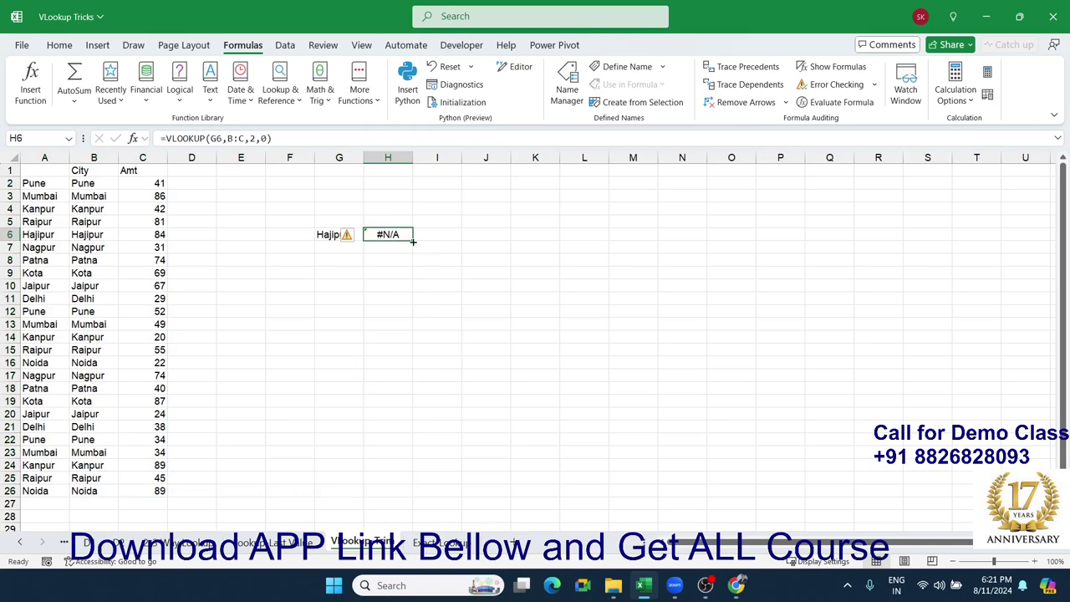
text(=vl)
key(Tab)
key(Left)
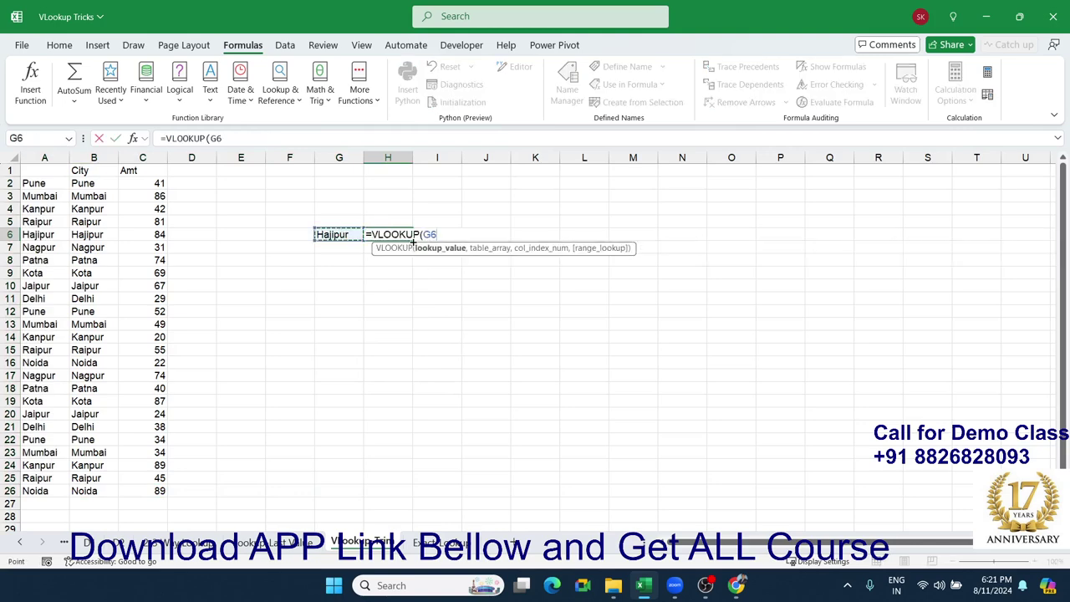
text(,)
key(Left)
key(Left)
key(Home)
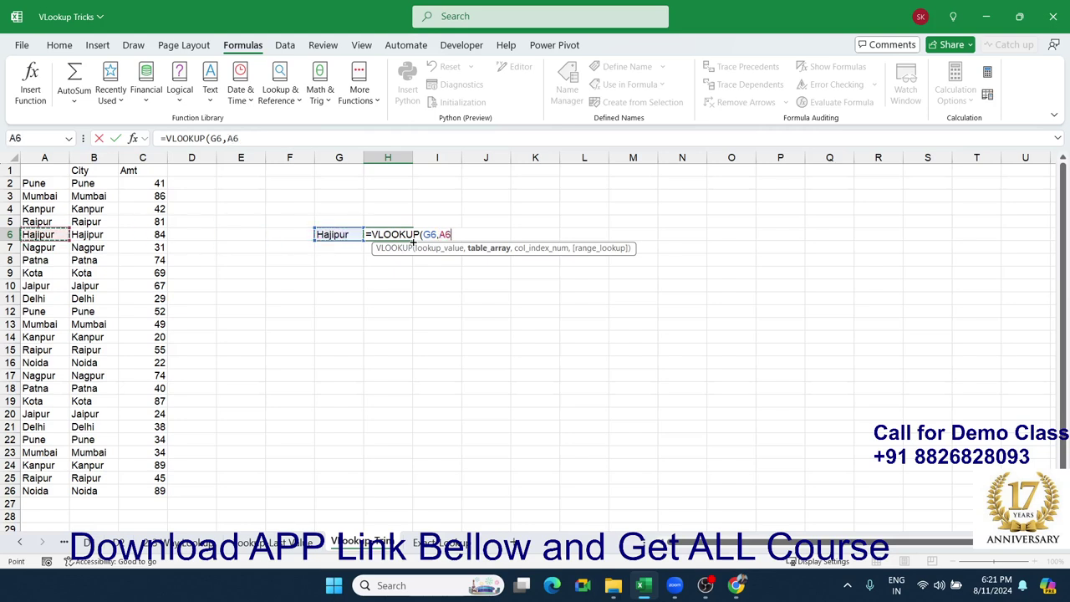
scroll(412, 243, down, 2)
key(Left)
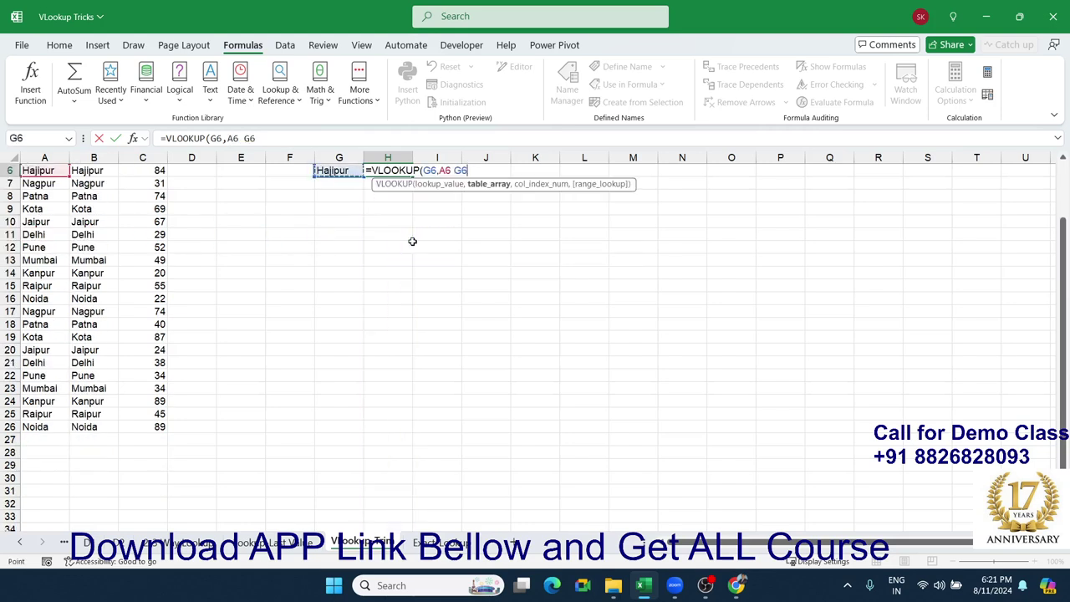
Step: Replace the wrong table reference with columns A:C
key(BackSpace)
key(BackSpace)
key(BackSpace)
key(BackSpace)
key(BackSpace)
key(BackSpace)
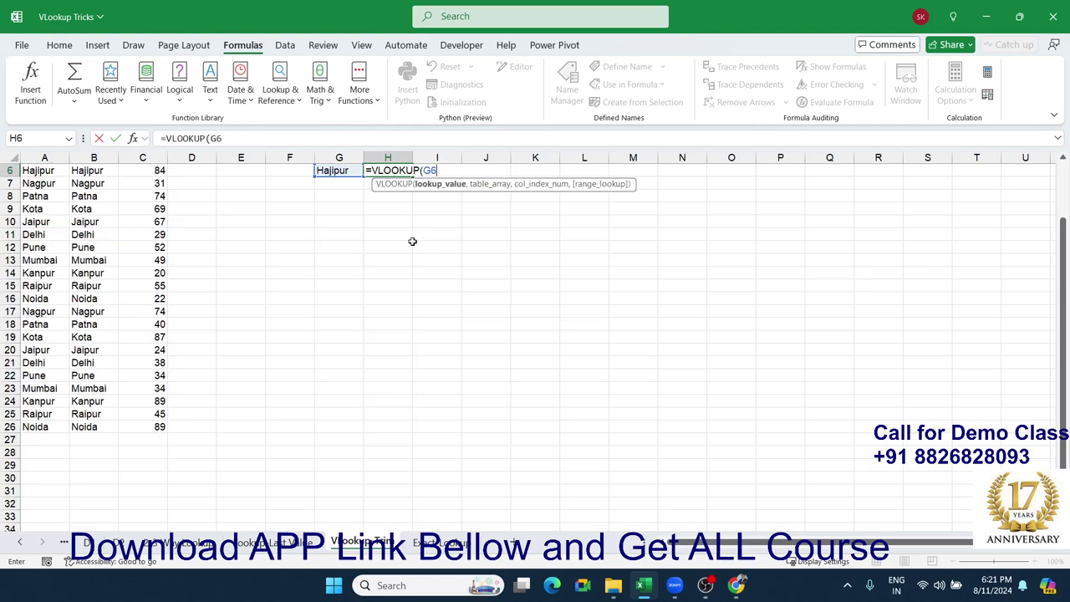
text(,)
key(Left)
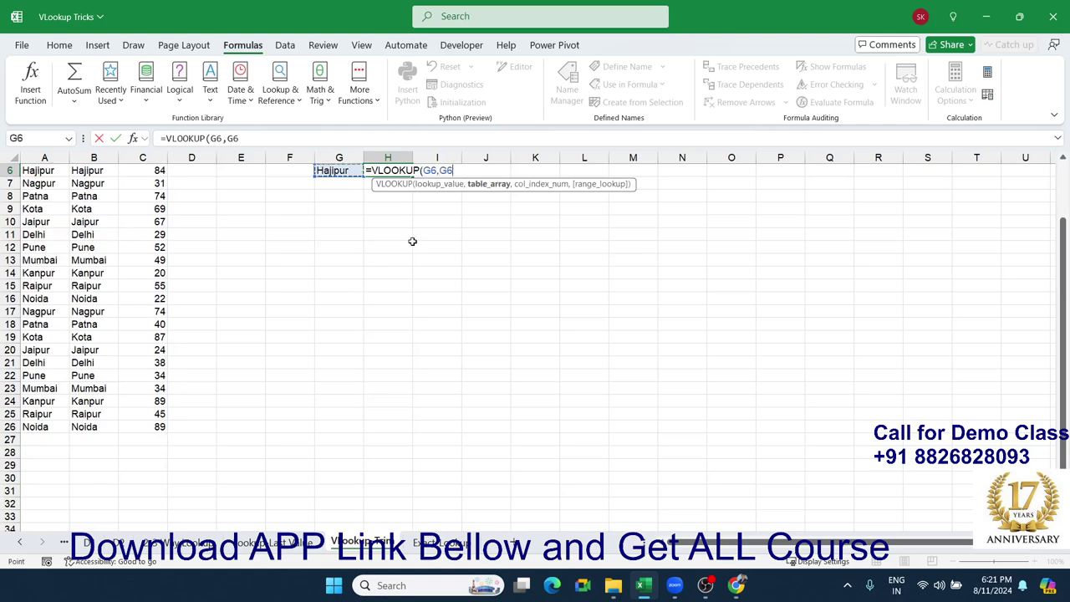
key(Left)
key(Left)
key(Left)
key(Left)
key(ctrl+space)
key(shift+Right)
key(shift+Right)
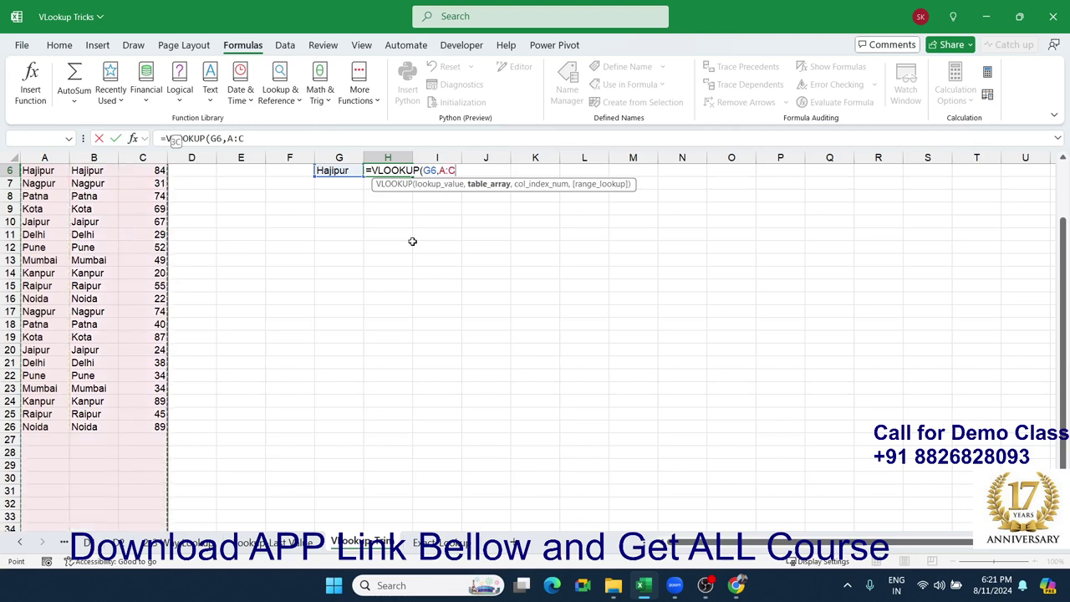
Step: Finish the H6 lookup with column index 3 and exact match
text(,3,0)
key(Return)
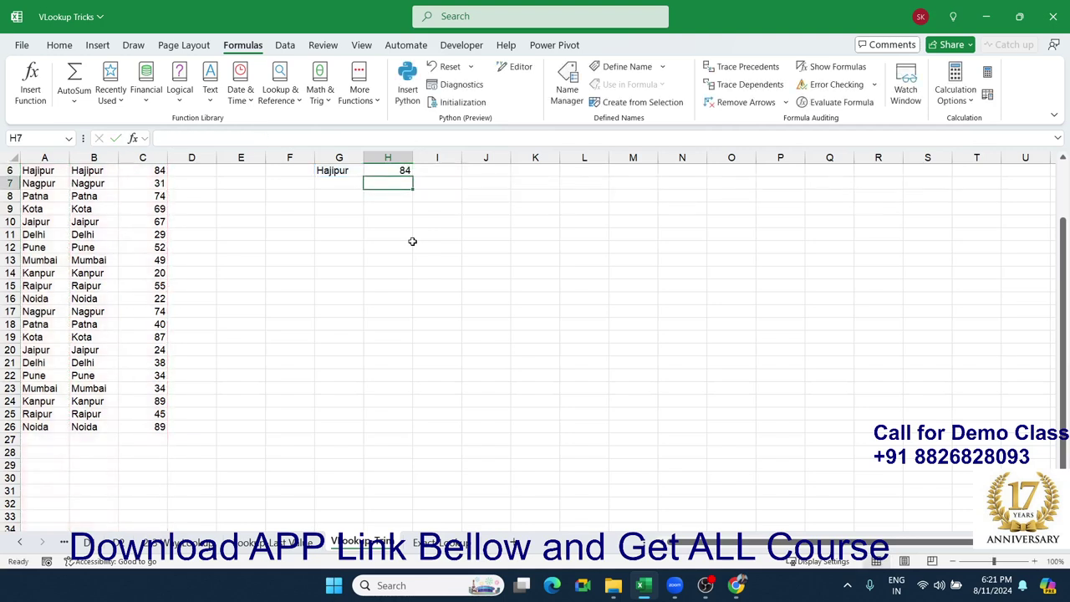
key(Up)
key(Up)
key(Up)
key(Up)
key(Up)
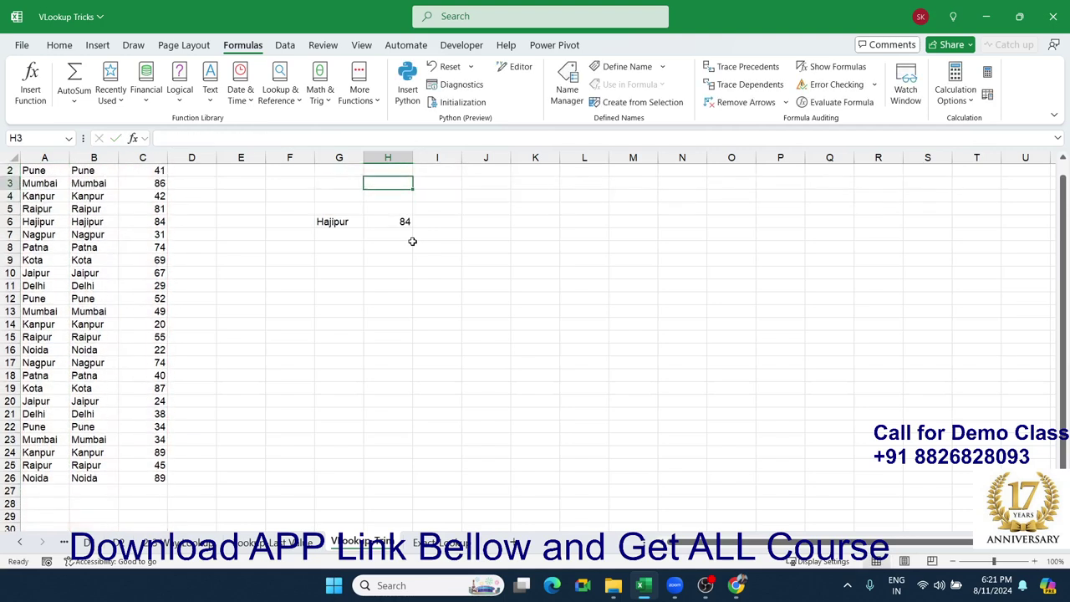
key(Up)
Step: Delete the entire helper column of trimmed names, leaving G6's lookup at #N/A
key(Left)
key(Left)
key(Left)
key(Left)
key(Left)
key(Left)
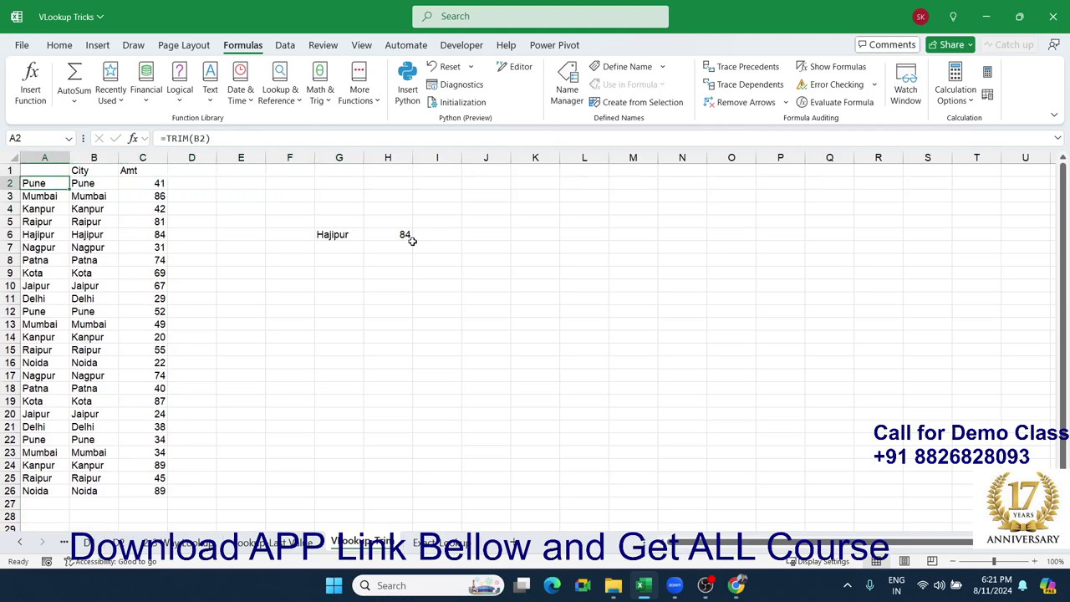
key(ctrl+shift+Down)
key(ctrl+c)
key(ctrl+shift+v)
key(ctrl+minus)
key(Right)
key(Right)
key(Right)
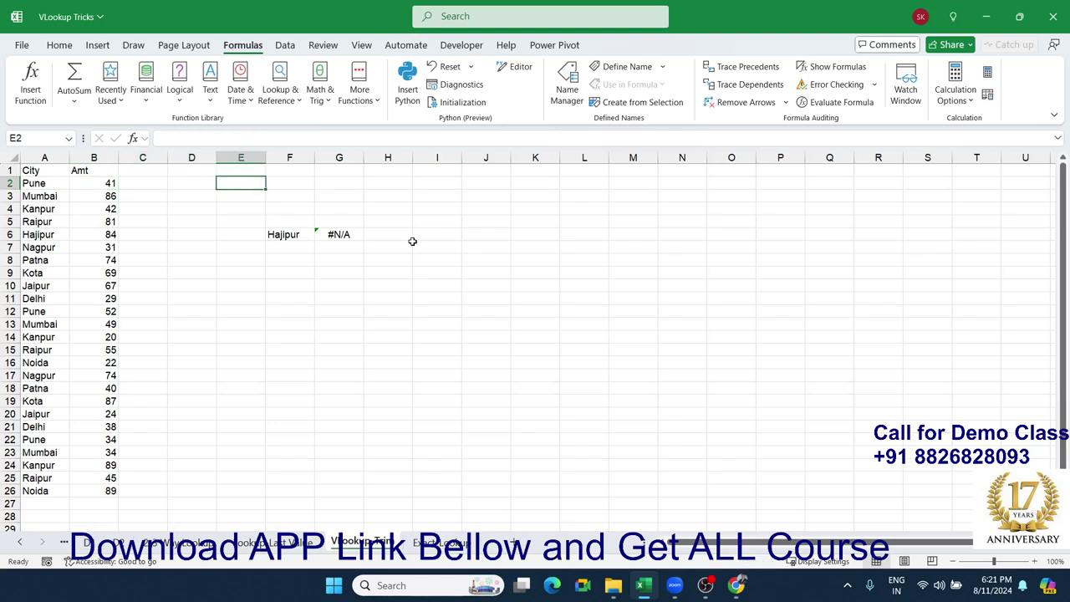
key(Down)
key(Down)
key(Right)
key(Right)
key(Down)
key(Down)
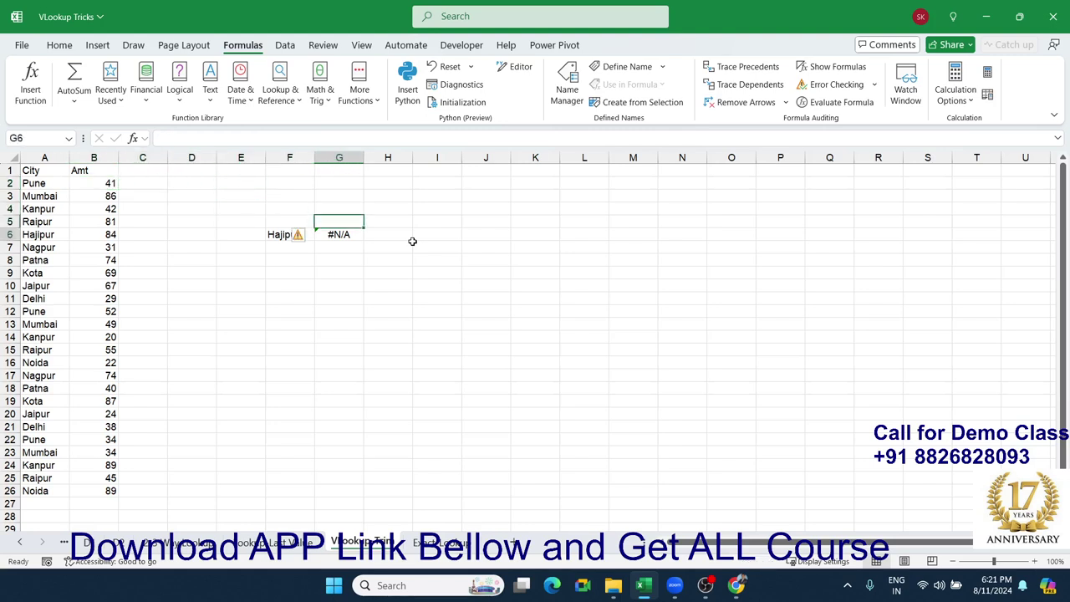
Step: Enter =VLOOKUP(F6,TRIM(A1:B26),2,0) in G6 so Hajipur returns 84
text(=vl)
key(Tab)
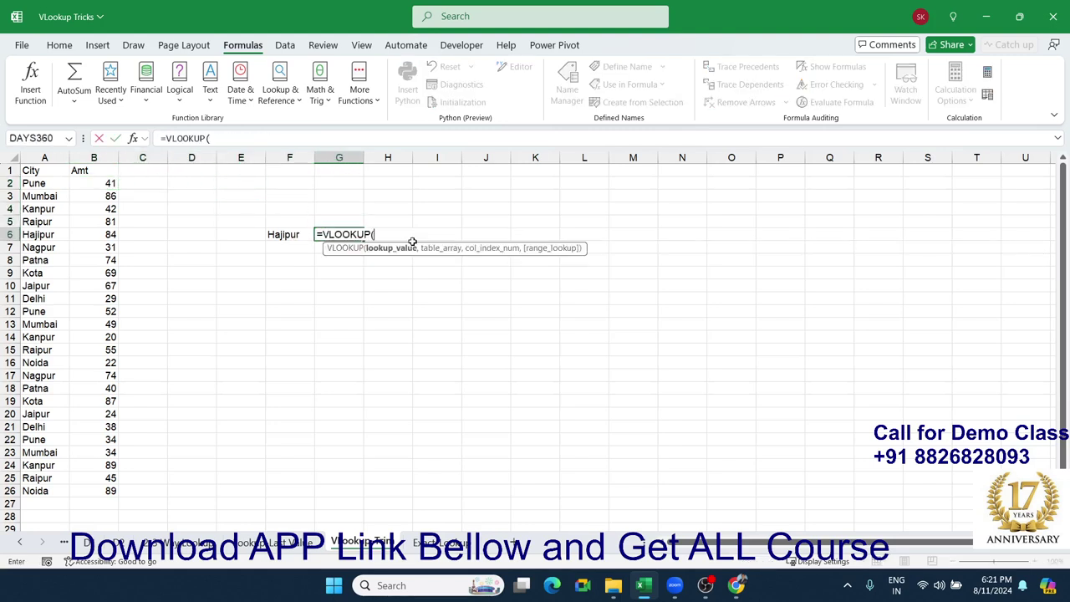
key(Left)
text(,t)
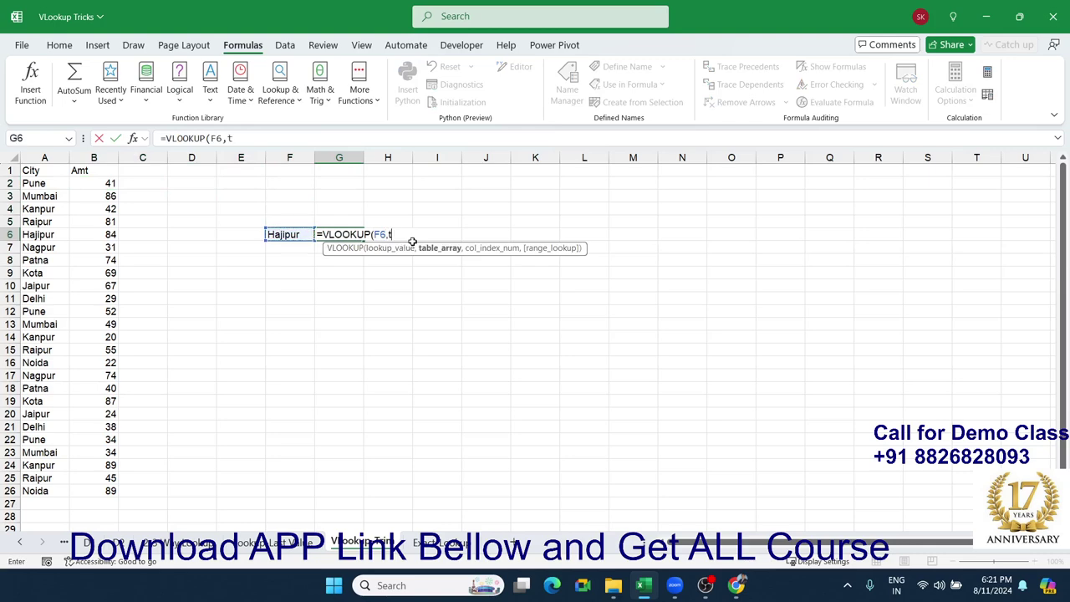
text(r)
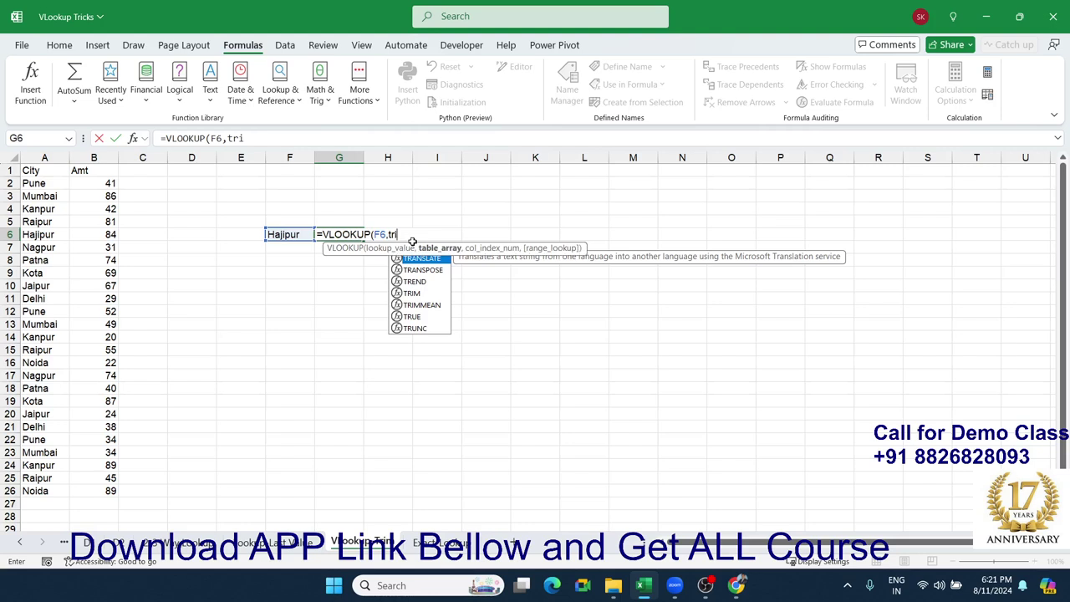
text(i)
key(Tab)
key(Left)
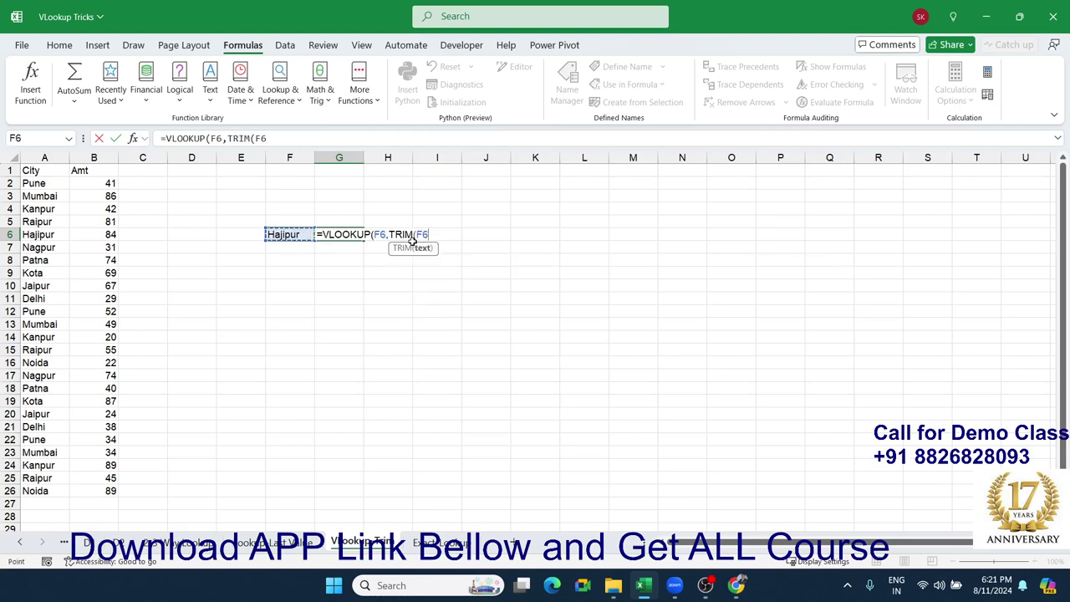
key(Left)
key(Left)
key(Left)
key(Left)
key(Left)
key(Up)
key(Up)
key(Up)
key(Up)
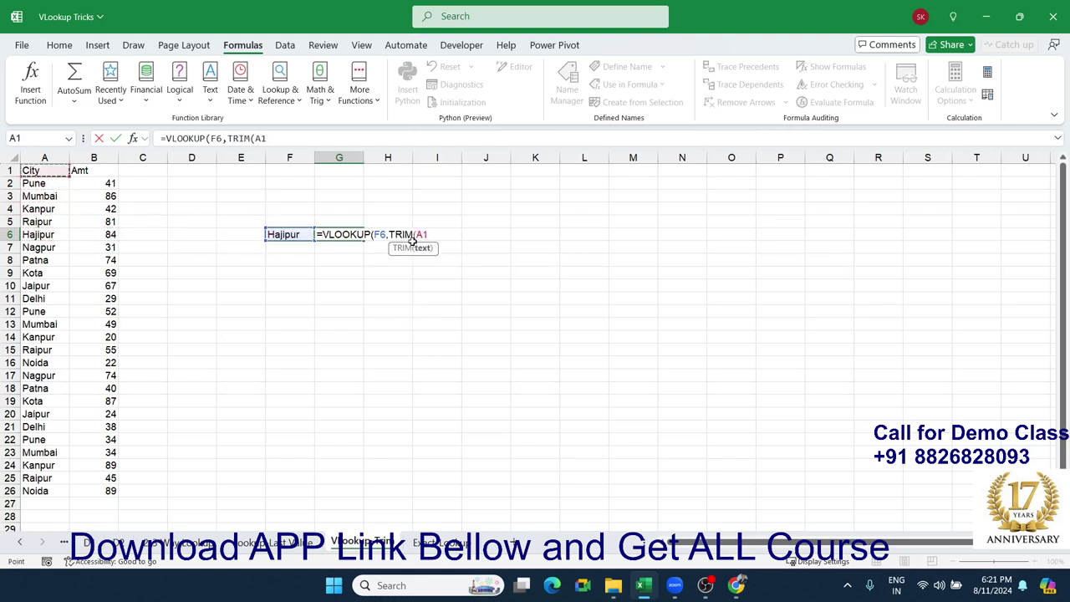
key(shift+Right)
key(ctrl+shift+Down)
text())
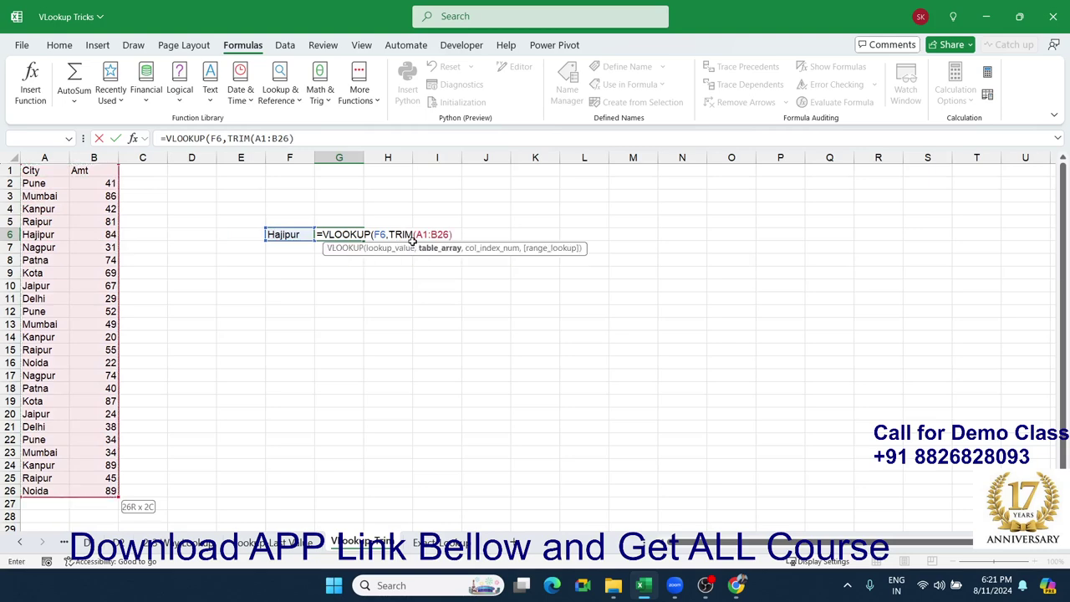
text(,2)
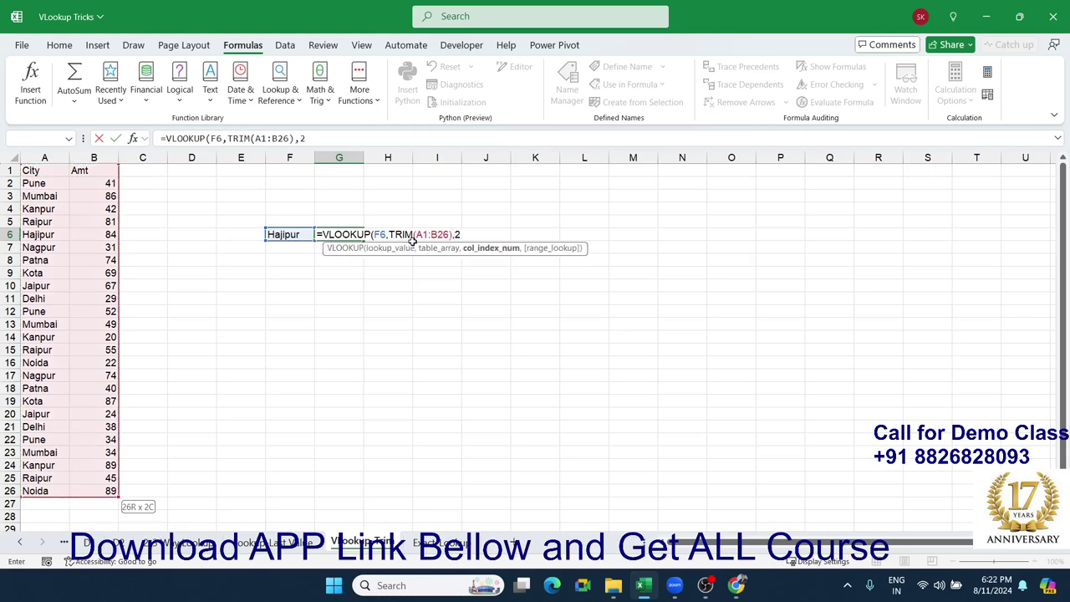
text(,0))
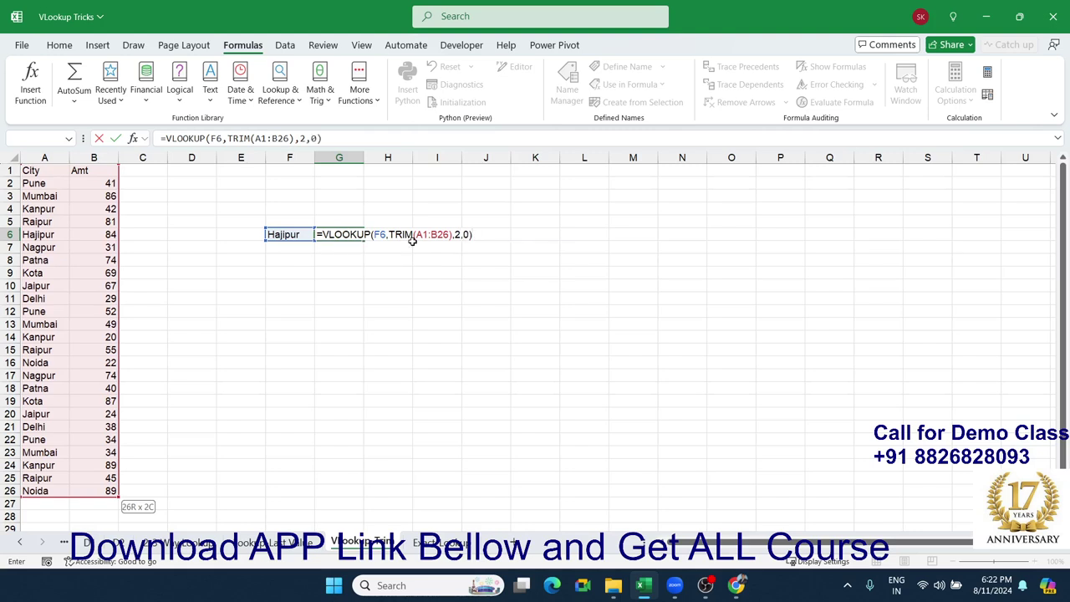
key(Return)
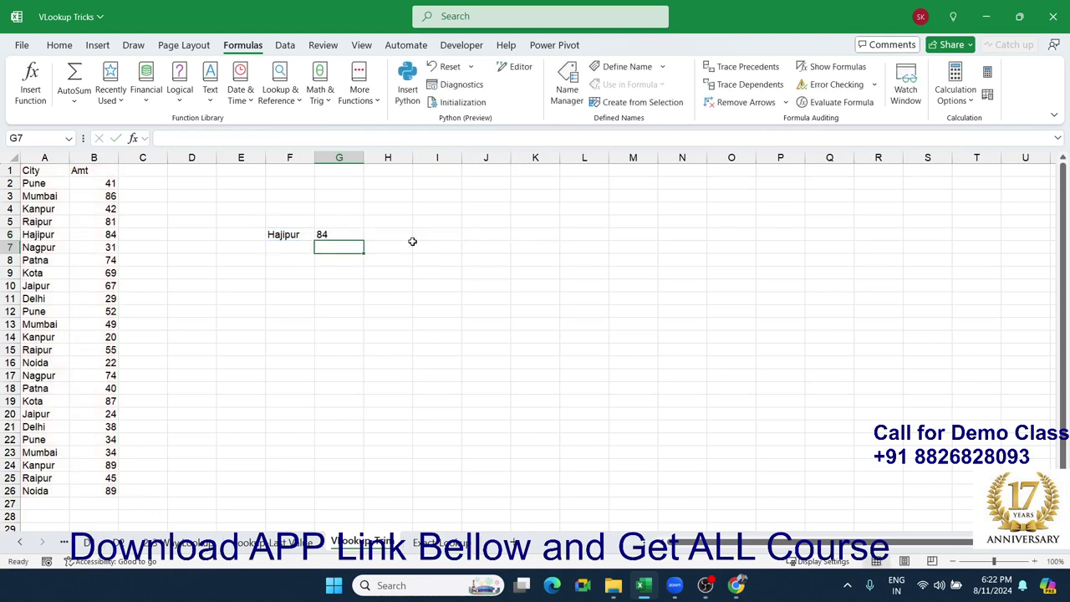
key(Up)
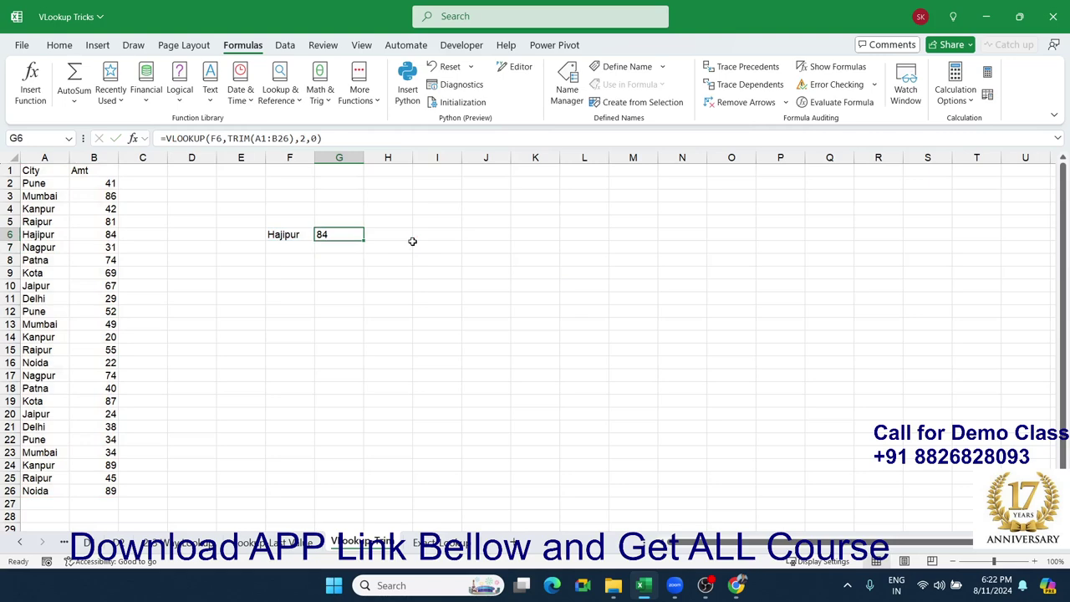
Step: Inspect G6's TRIM-based VLOOKUP formula and reopen it with the caret at the start
double_click(343, 234)
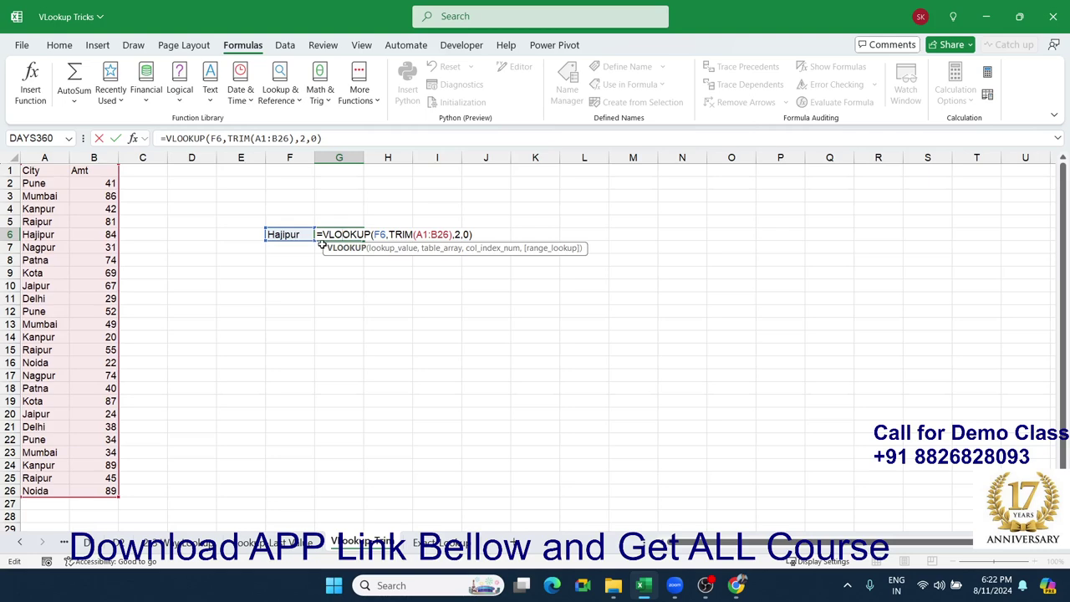
key(ctrl+Return)
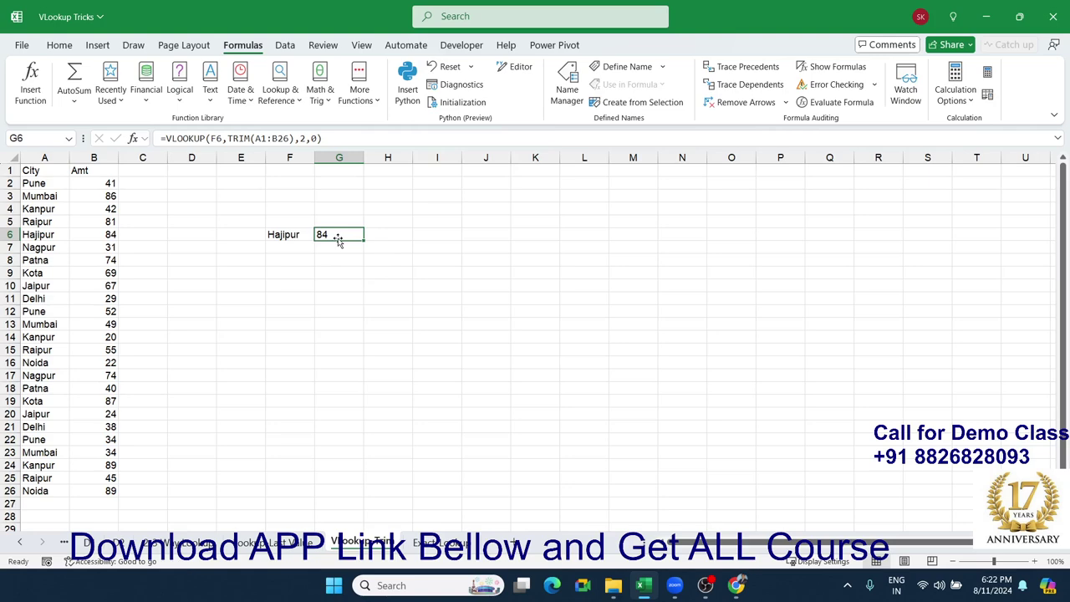
double_click(338, 240)
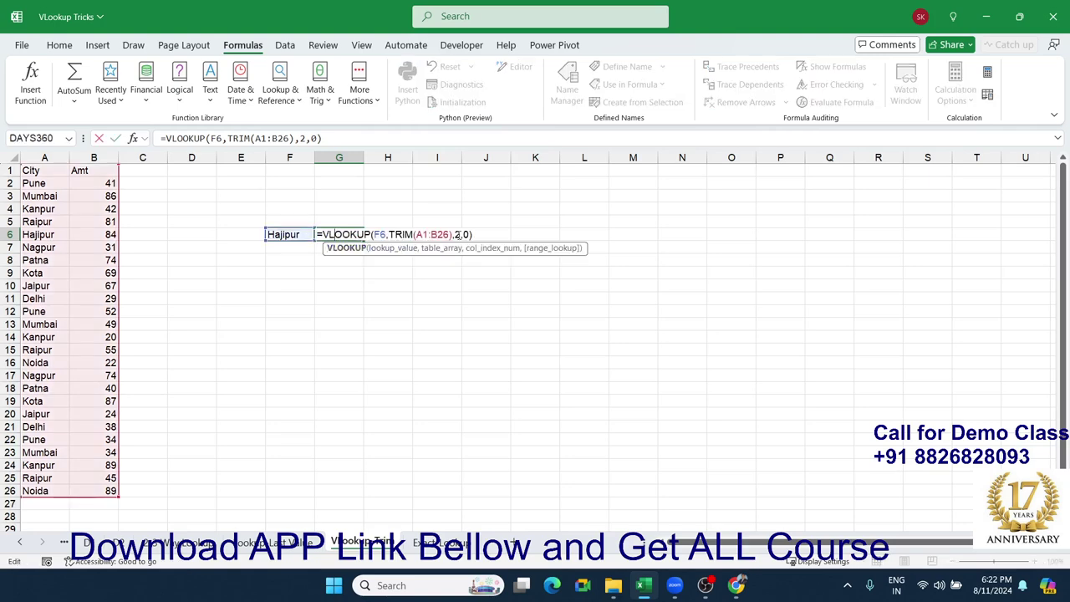
key(Left)
key(Return)
double_click(327, 234)
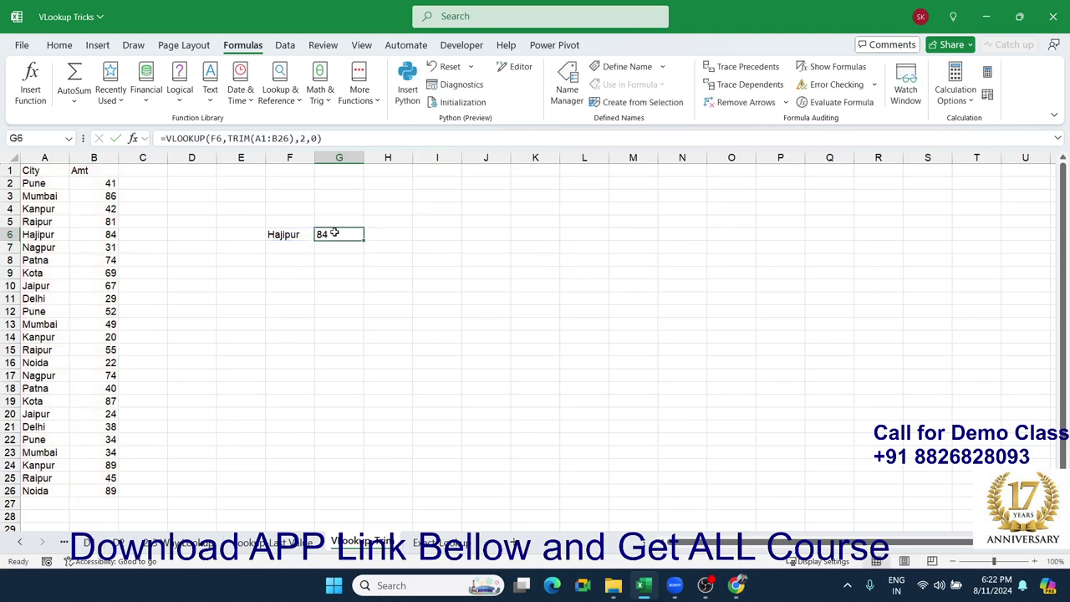
key(Left)
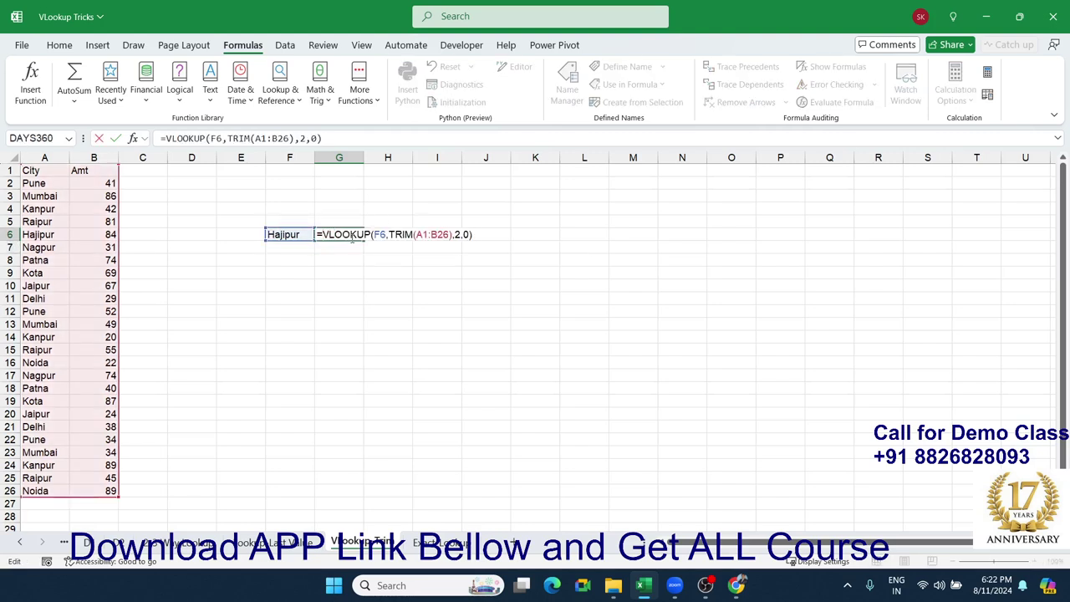
Step: Wrap G6 as =VALUE(VLOOKUP(F6,TRIM(A1:B26),2,0)), accepting Excel's suggested correction
text(VA)
key(Tab)
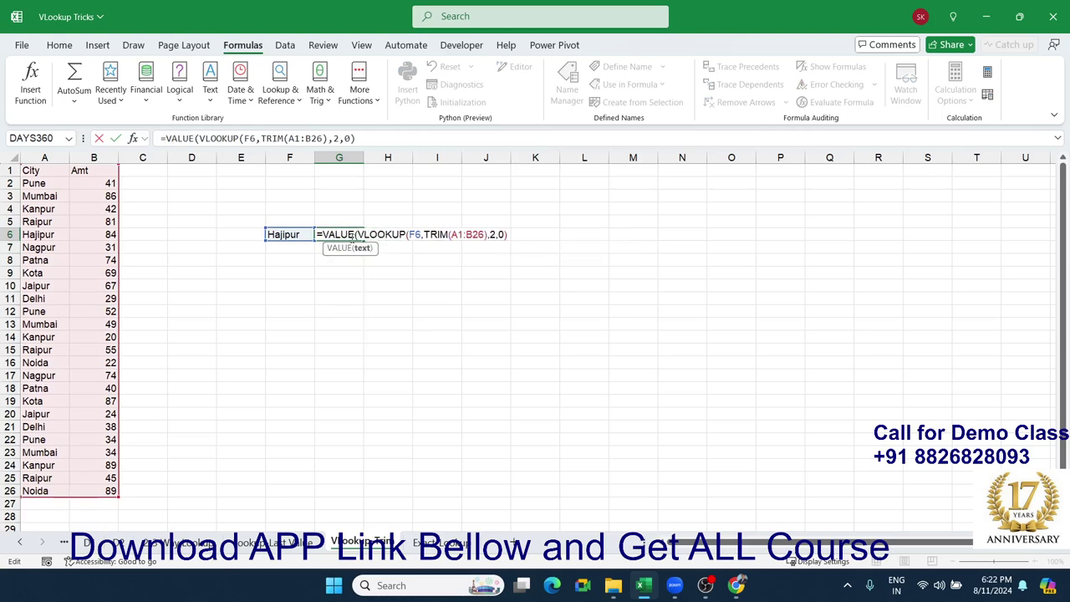
key(Return)
key(Return)
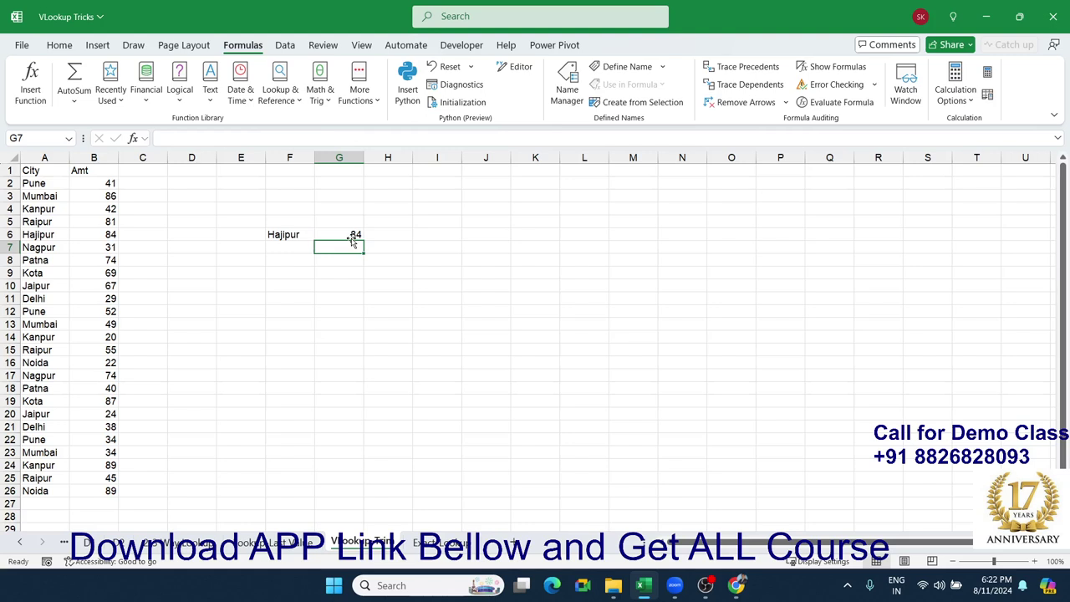
click(353, 240)
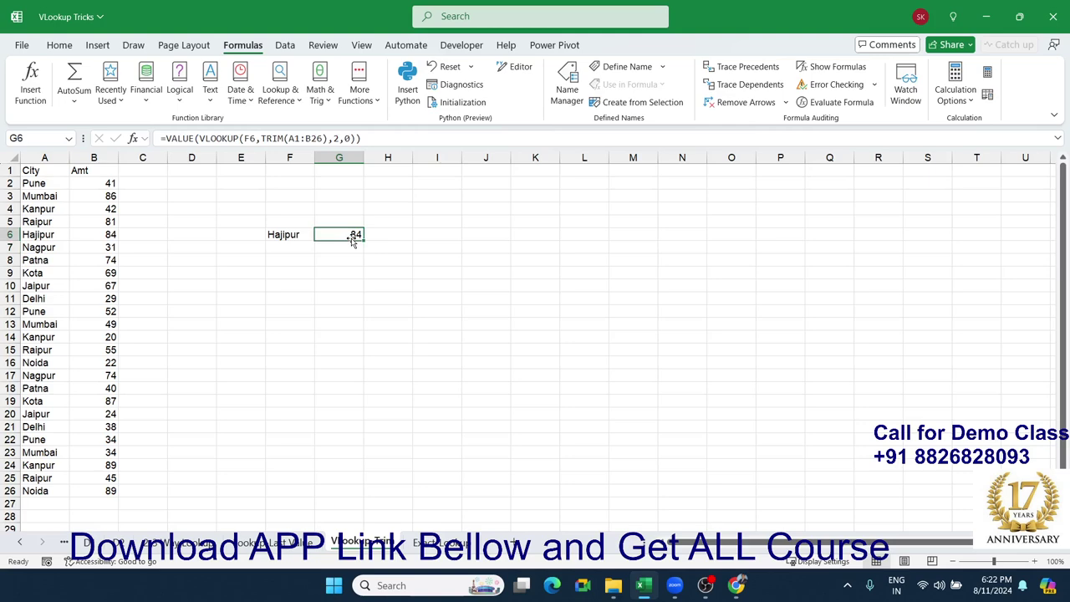
key(Left)
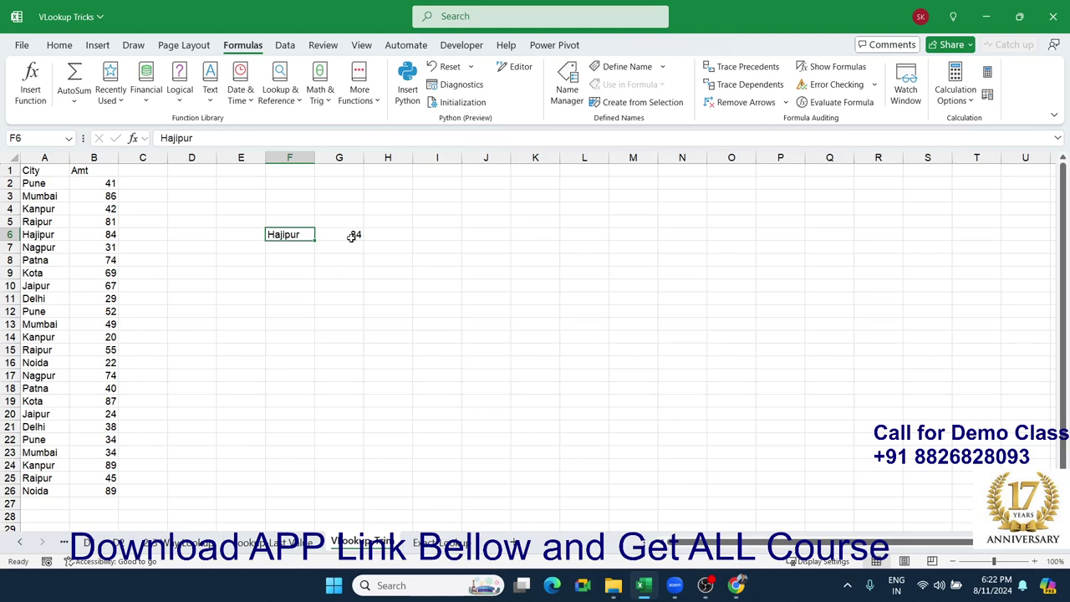